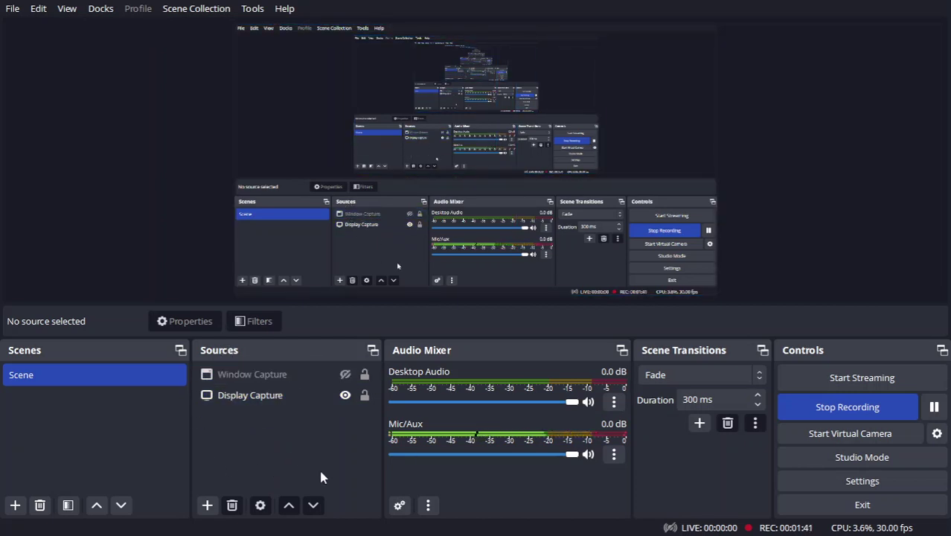
- Review the source types that can be added to the scene, including the deprecated ones, without adding any
{"action": "left_click", "coordinate": [206, 505]}
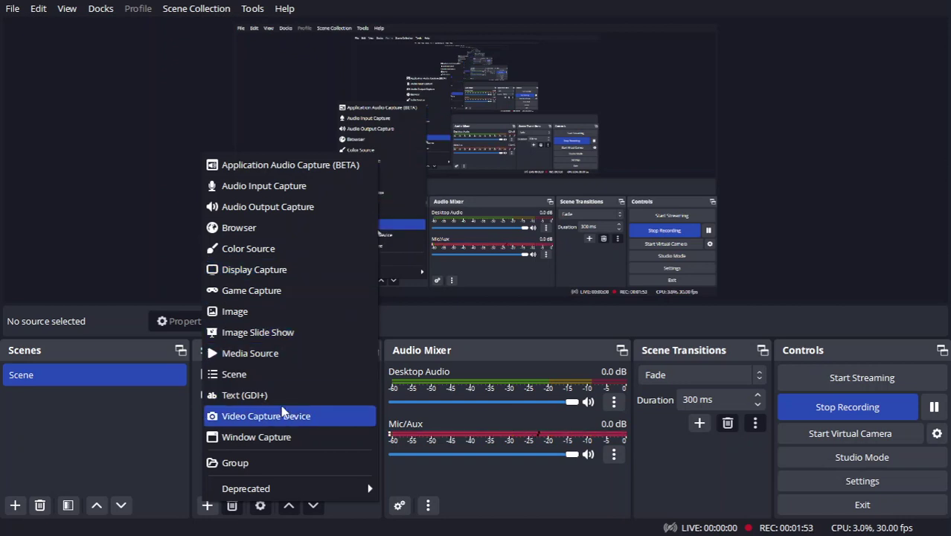
{"action": "mouse_move", "coordinate": [370, 488]}
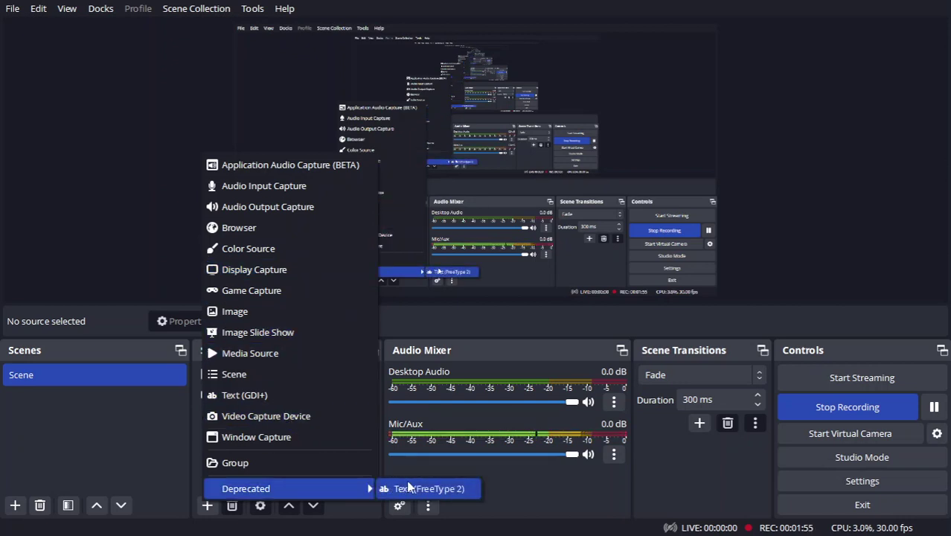
{"action": "left_click", "coordinate": [509, 488]}
{"action": "left_click", "coordinate": [311, 427]}
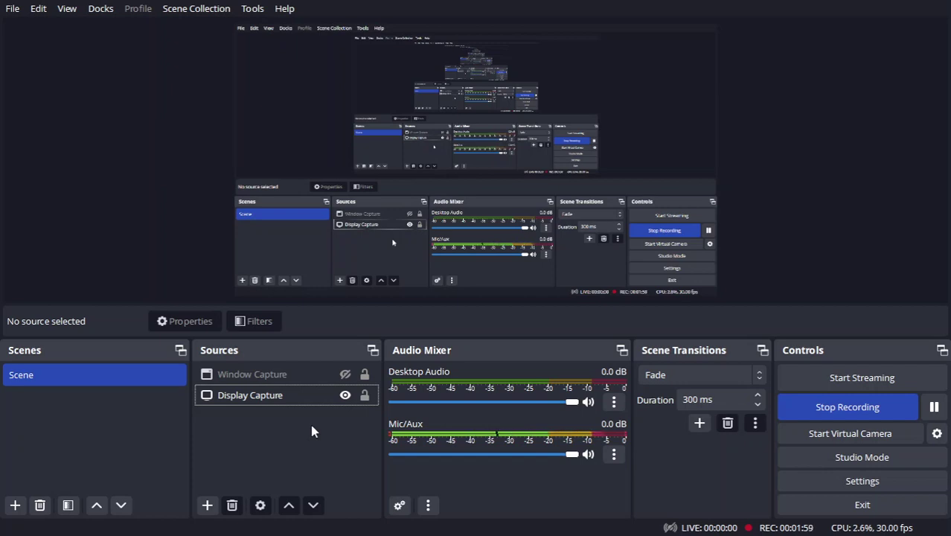
- Examine the context options of the Window Capture and Display Capture sources
{"action": "left_click", "coordinate": [220, 392]}
{"action": "left_click", "coordinate": [237, 374]}
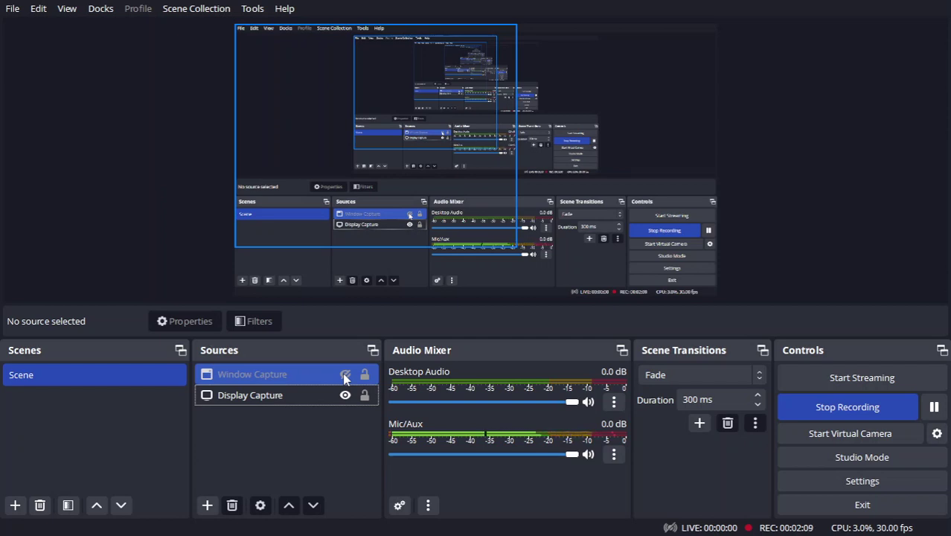
{"action": "left_click", "coordinate": [303, 394]}
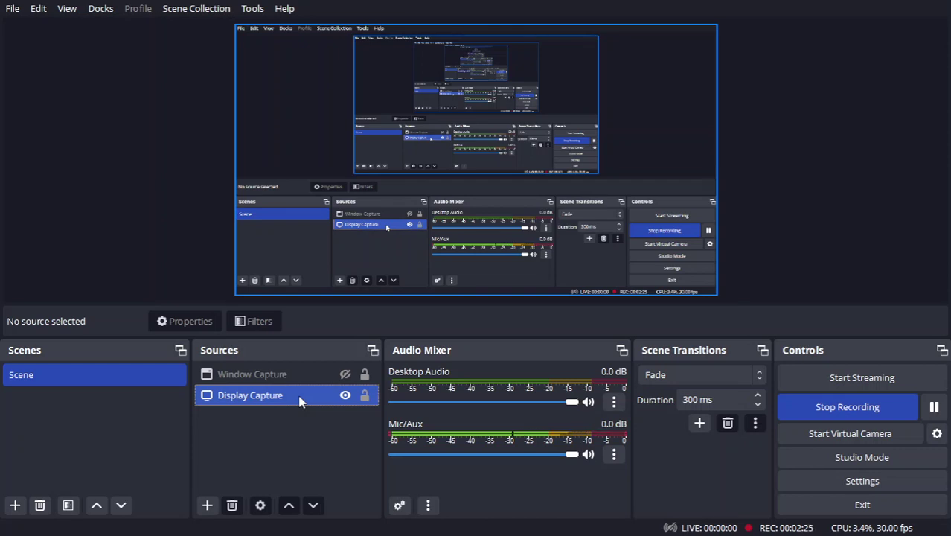
{"action": "left_click", "coordinate": [253, 380]}
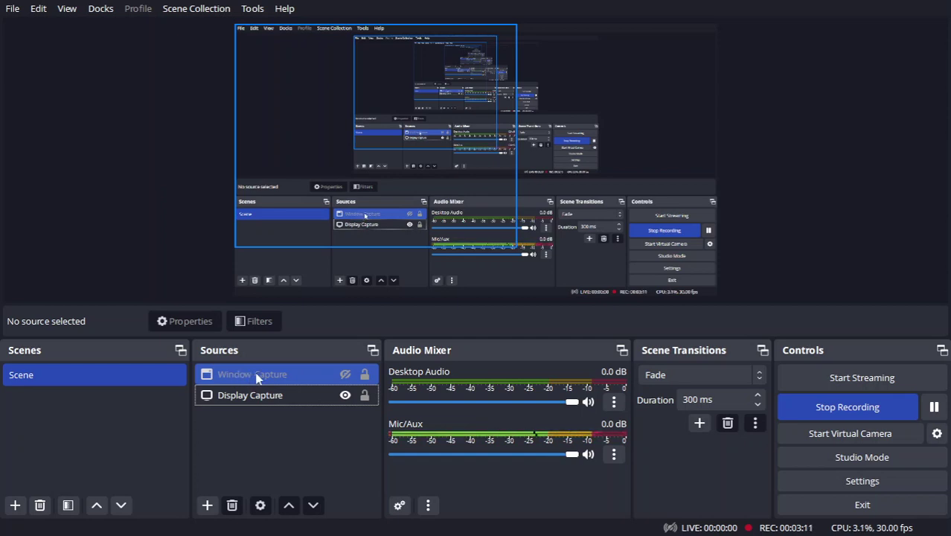
{"action": "right_click", "coordinate": [256, 378]}
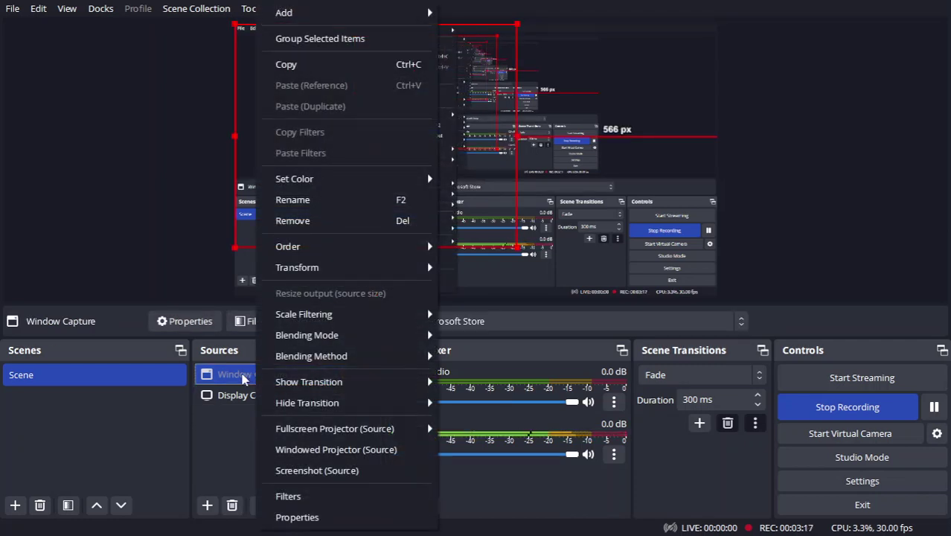
{"action": "mouse_move", "coordinate": [332, 314]}
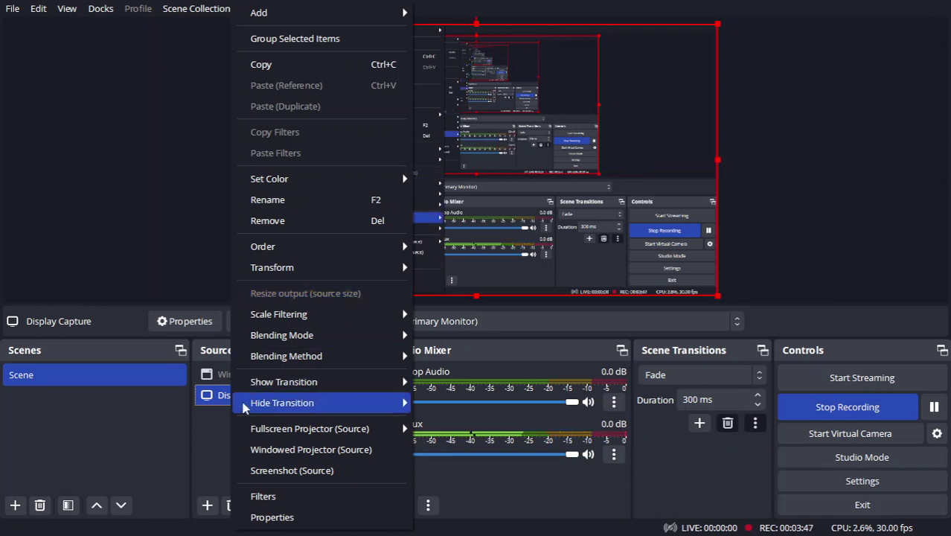
{"action": "left_click", "coordinate": [212, 429]}
{"action": "left_click", "coordinate": [290, 397]}
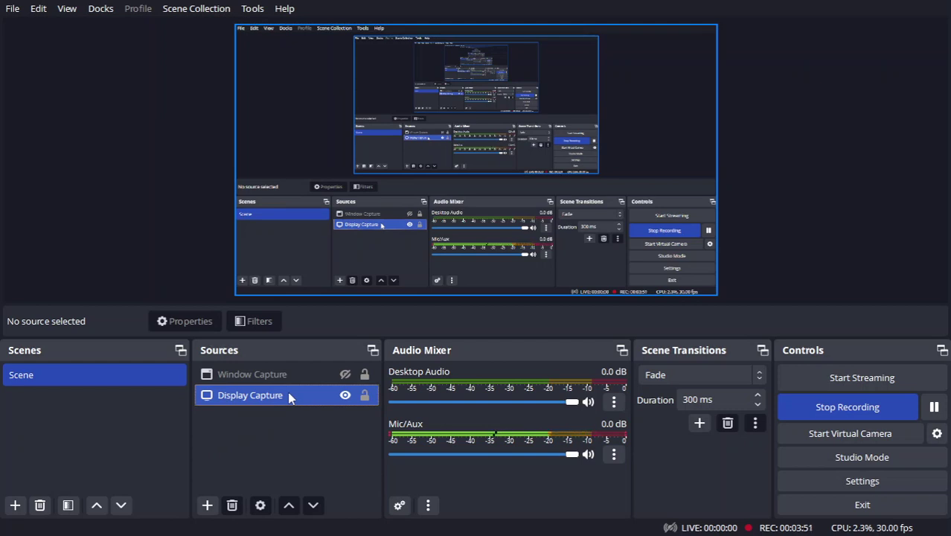
{"action": "left_click", "coordinate": [269, 381]}
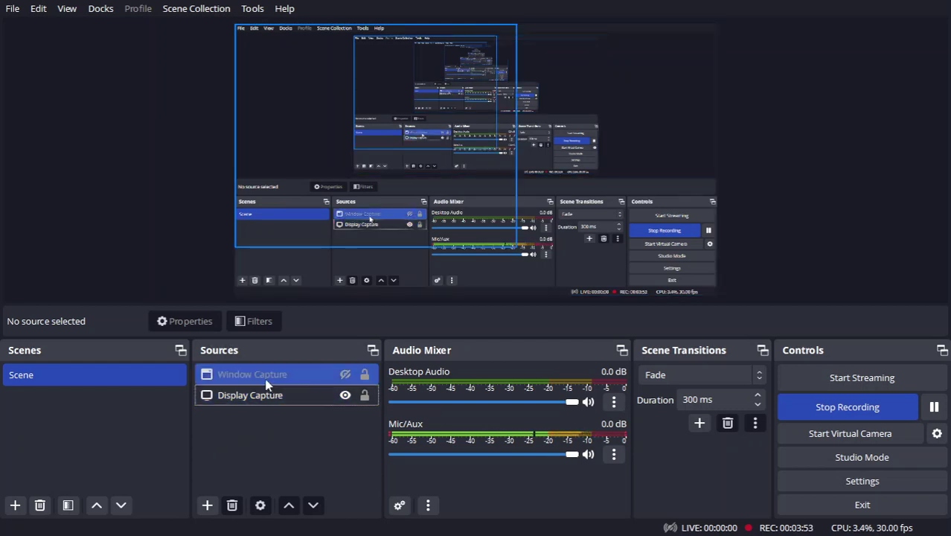
{"action": "right_click", "coordinate": [268, 383]}
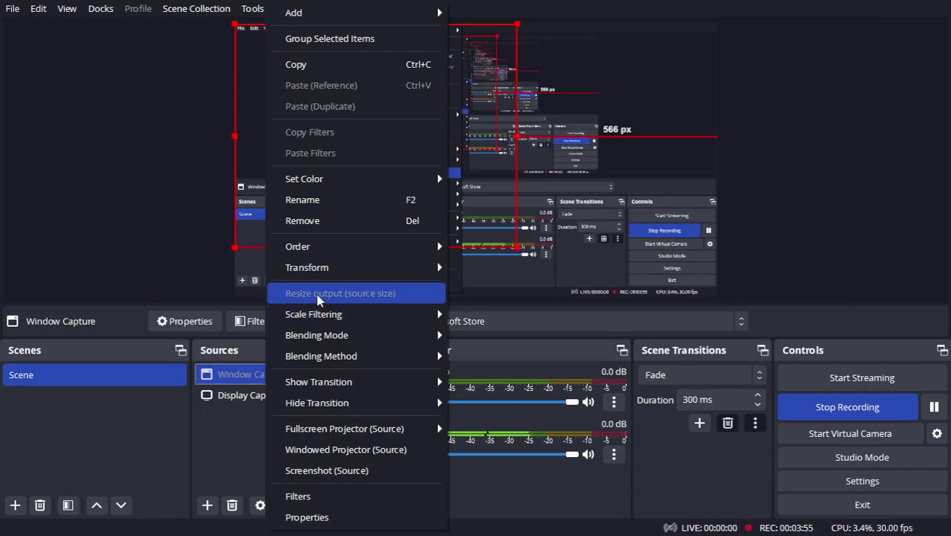
{"action": "left_click", "coordinate": [234, 399]}
{"action": "right_click", "coordinate": [234, 399]}
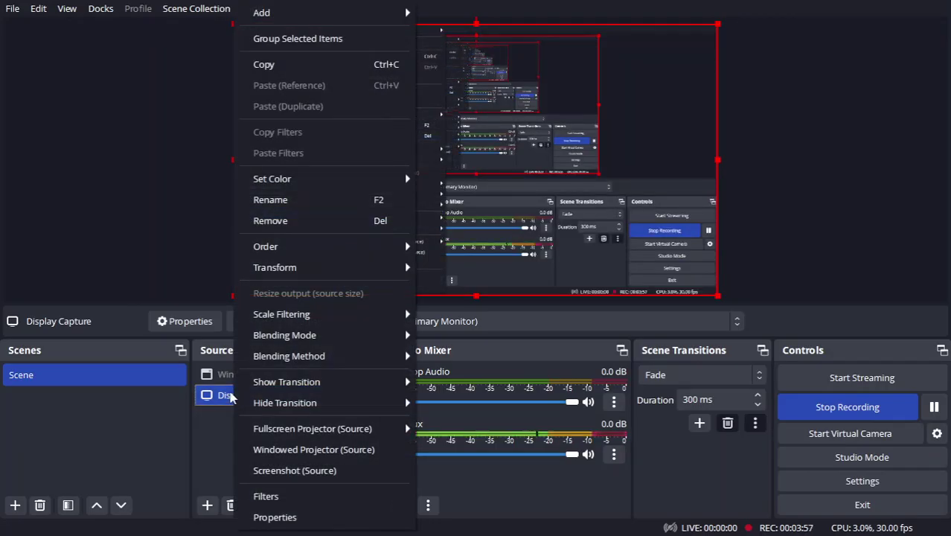
{"action": "left_click", "coordinate": [210, 435]}
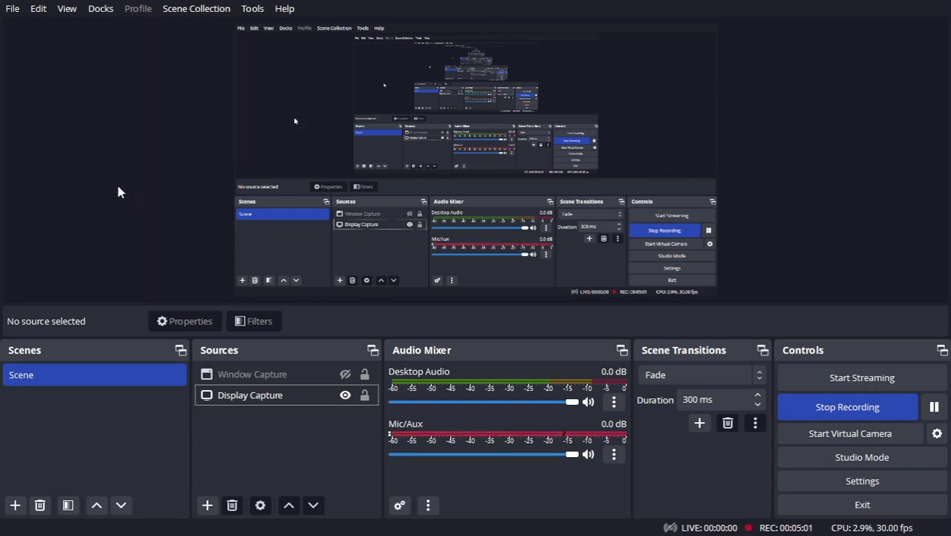
{"action": "left_click", "coordinate": [11, 9]}
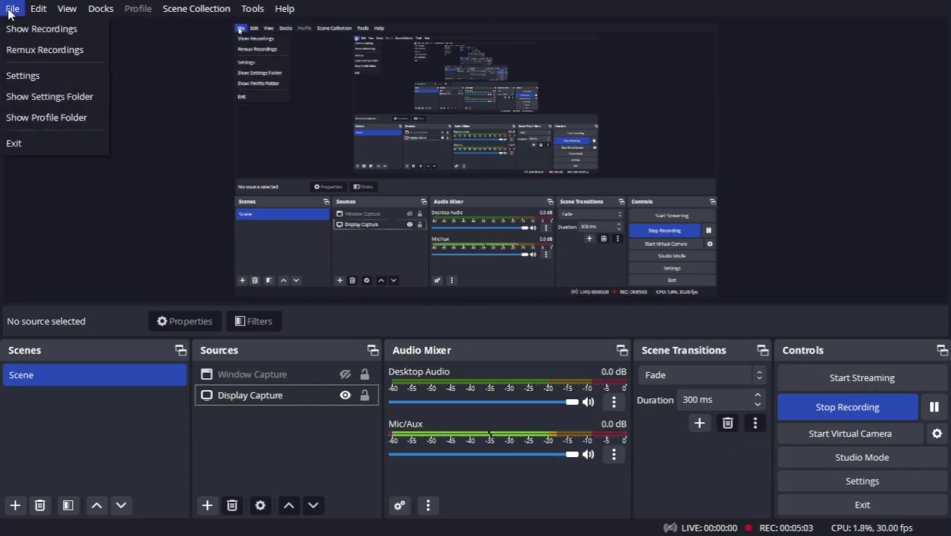
{"action": "left_click", "coordinate": [57, 52]}
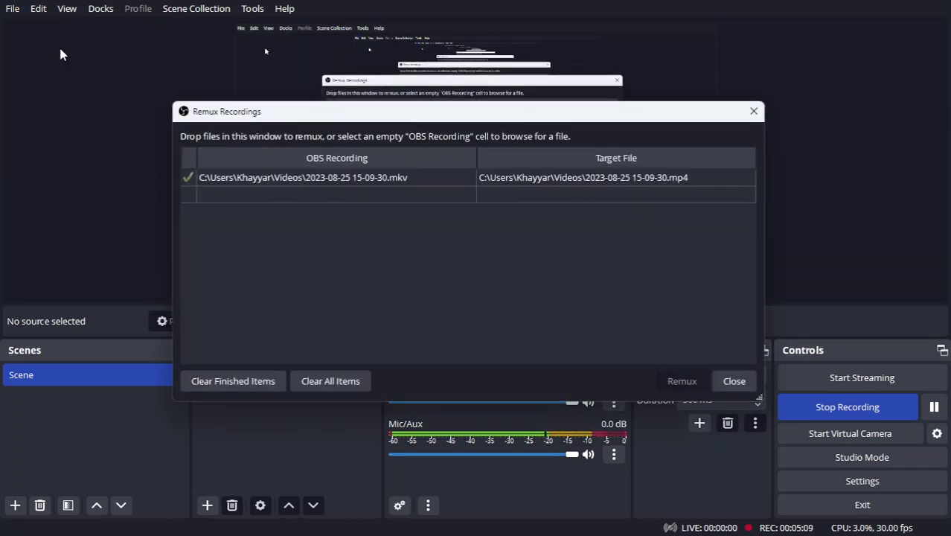
{"action": "left_click", "coordinate": [320, 182]}
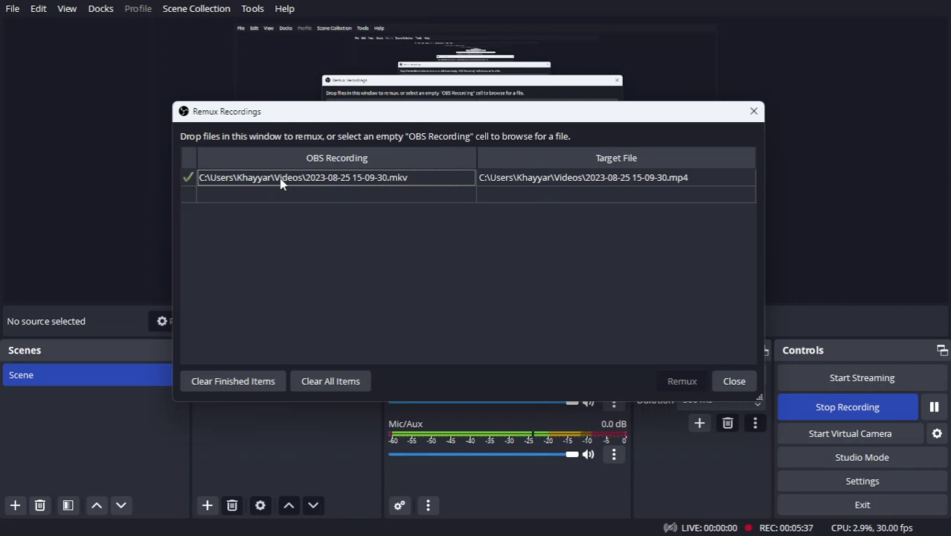
{"action": "left_click", "coordinate": [300, 193]}
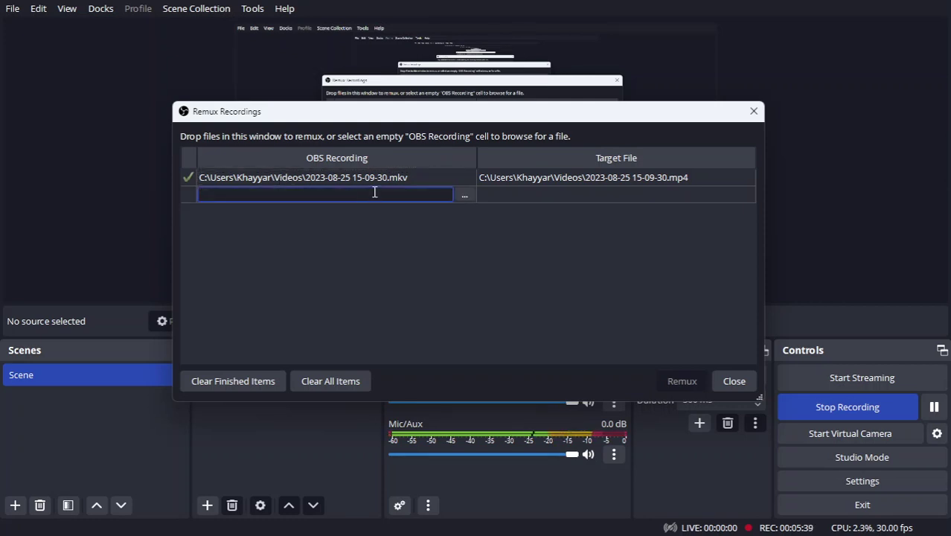
{"action": "left_click", "coordinate": [466, 196]}
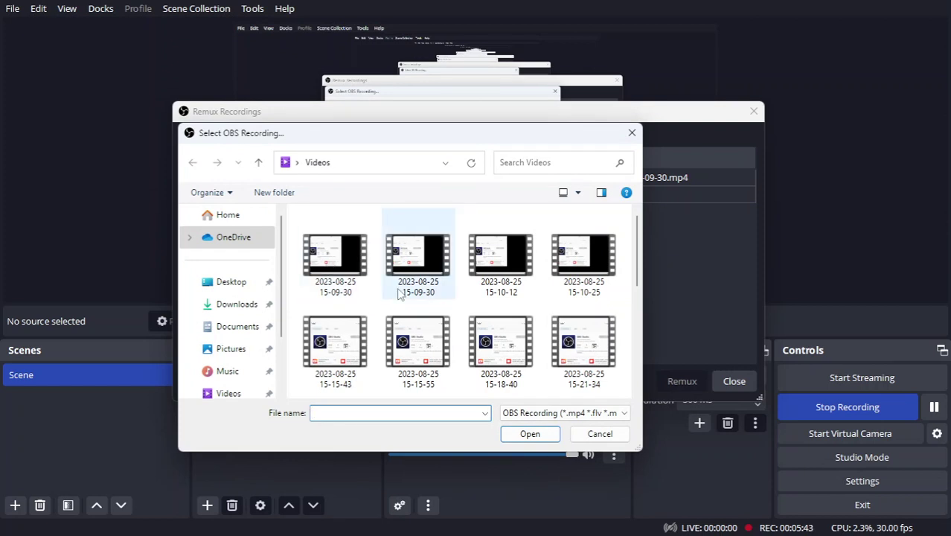
{"action": "left_click", "coordinate": [346, 290]}
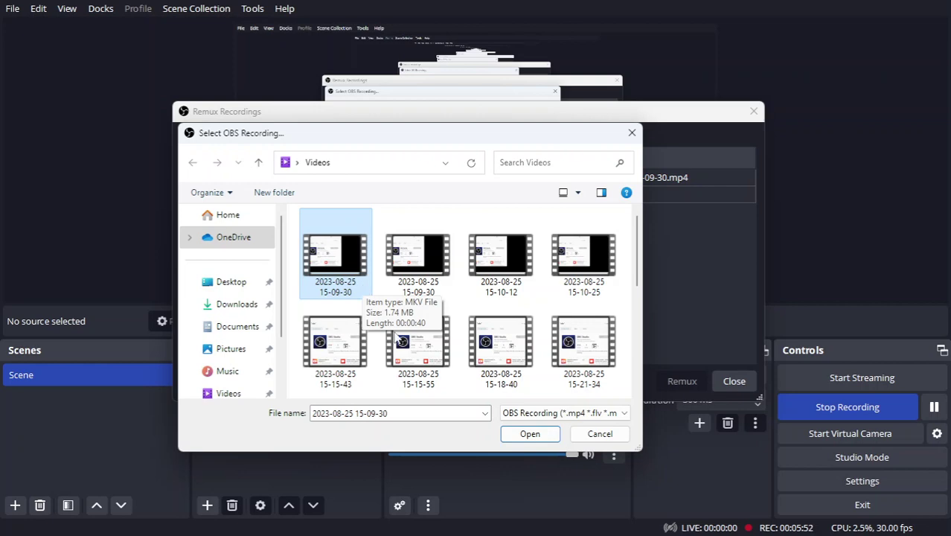
{"action": "left_click", "coordinate": [528, 433]}
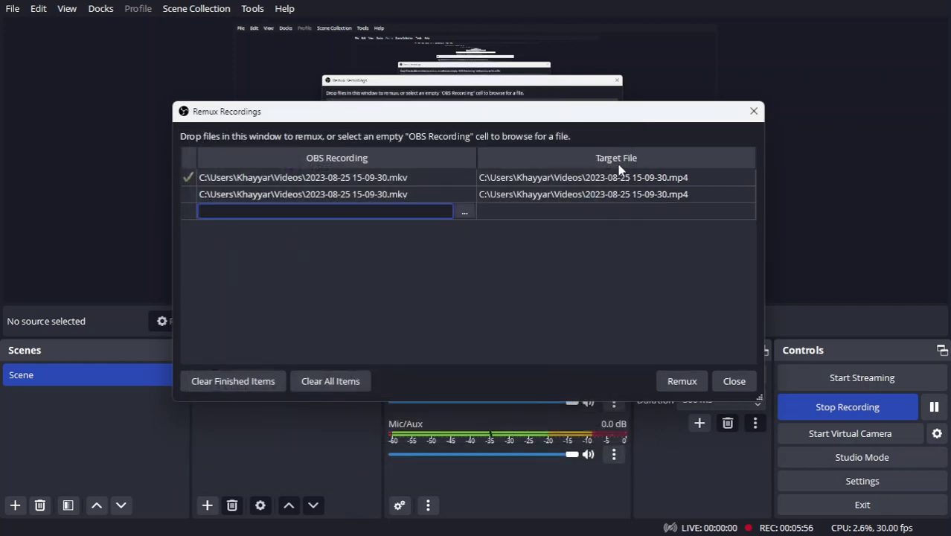
- Inspect the target file path and the source recording path of the newly added remux entry
{"action": "double_click", "coordinate": [683, 193]}
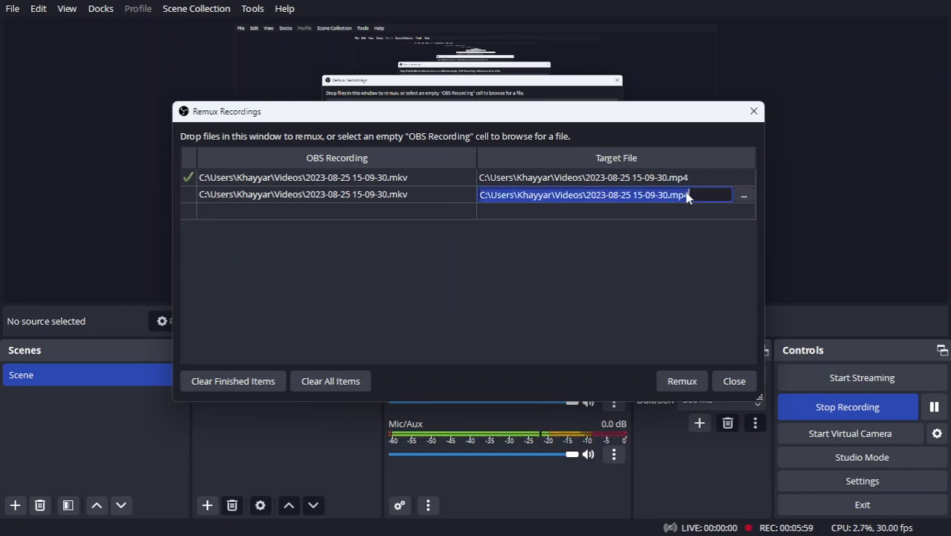
{"action": "left_click_drag", "start_coordinate": [689, 195], "coordinate": [583, 197]}
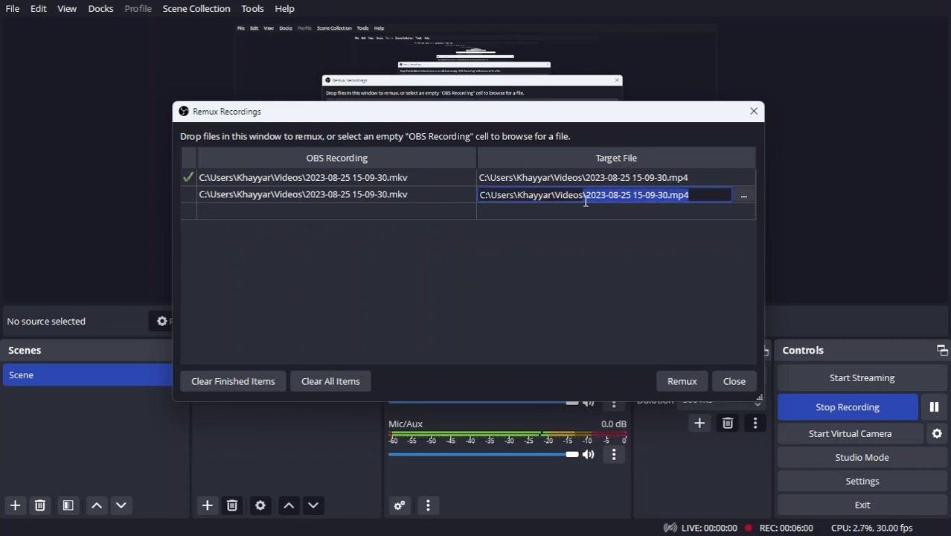
{"action": "key", "text": "End"}
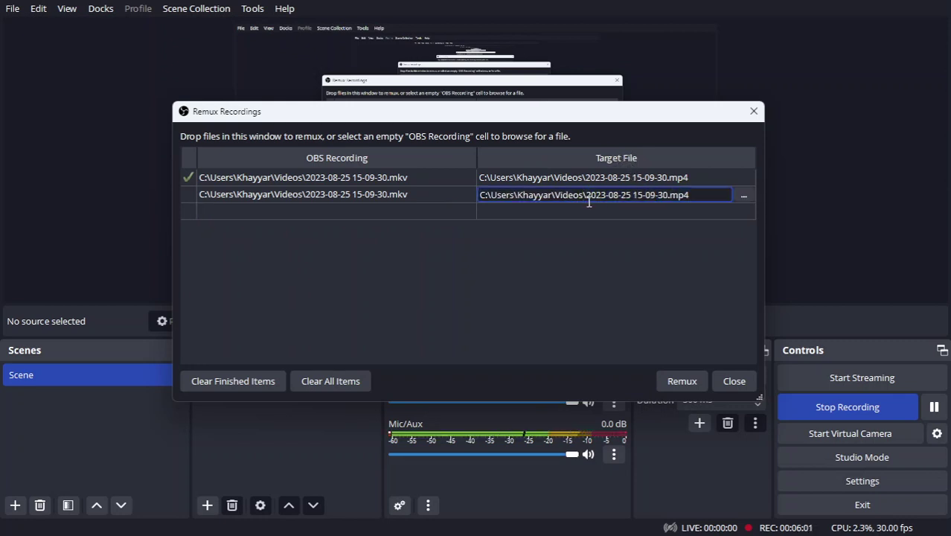
{"action": "left_click", "coordinate": [562, 245]}
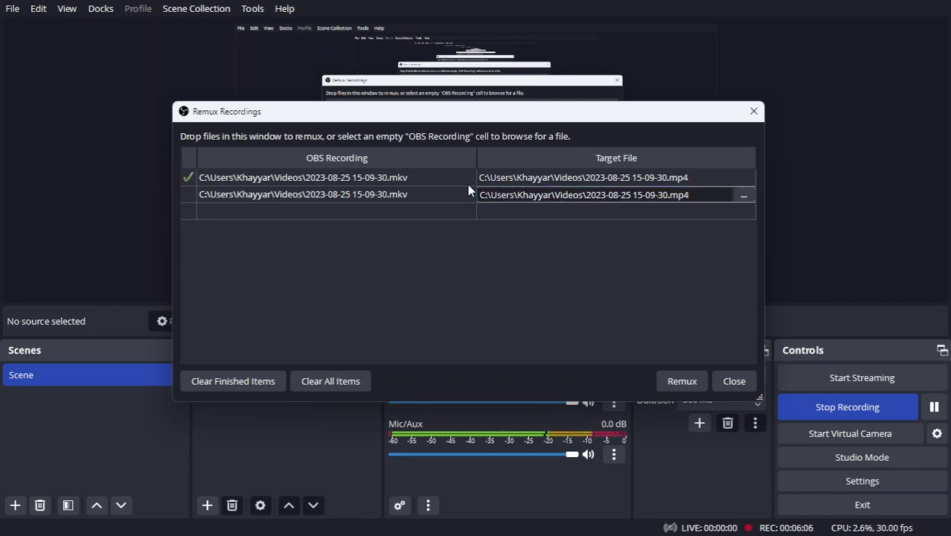
{"action": "double_click", "coordinate": [451, 194]}
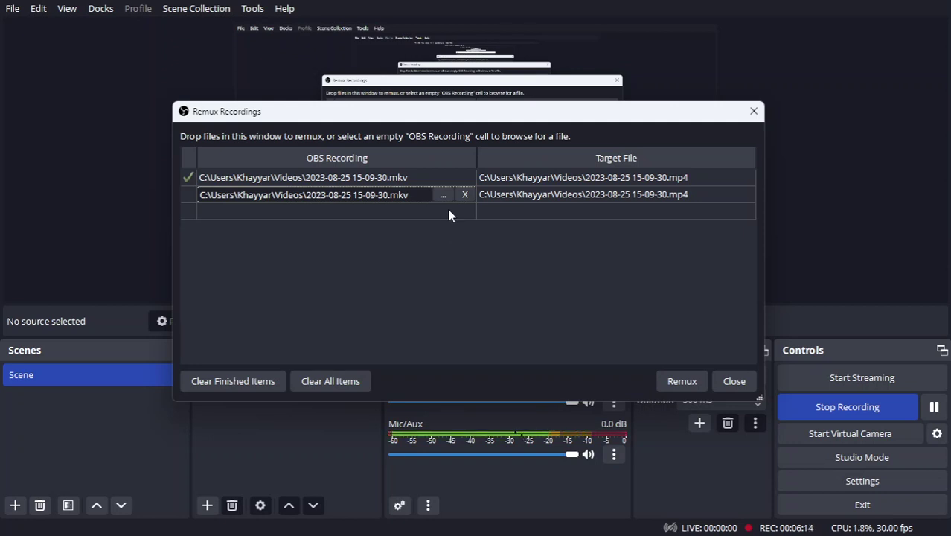
- Browse the Videos folder for another recording to remux, displaying the files as extra large icons
{"action": "left_click", "coordinate": [448, 211]}
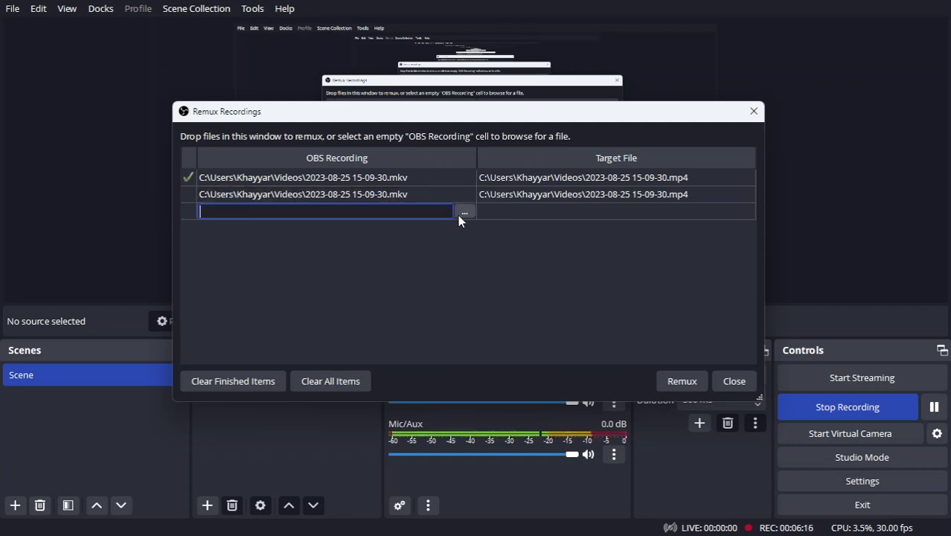
{"action": "left_click", "coordinate": [459, 215]}
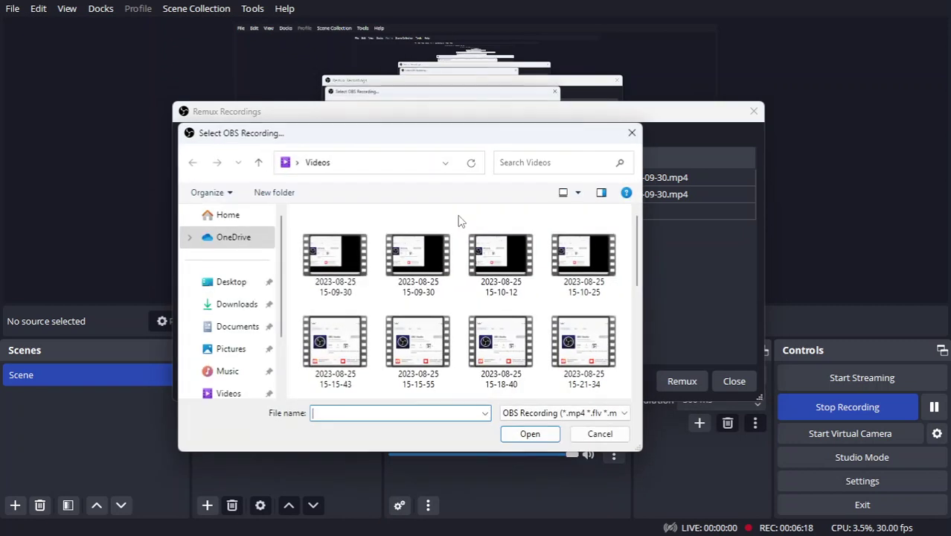
{"action": "left_click", "coordinate": [325, 272]}
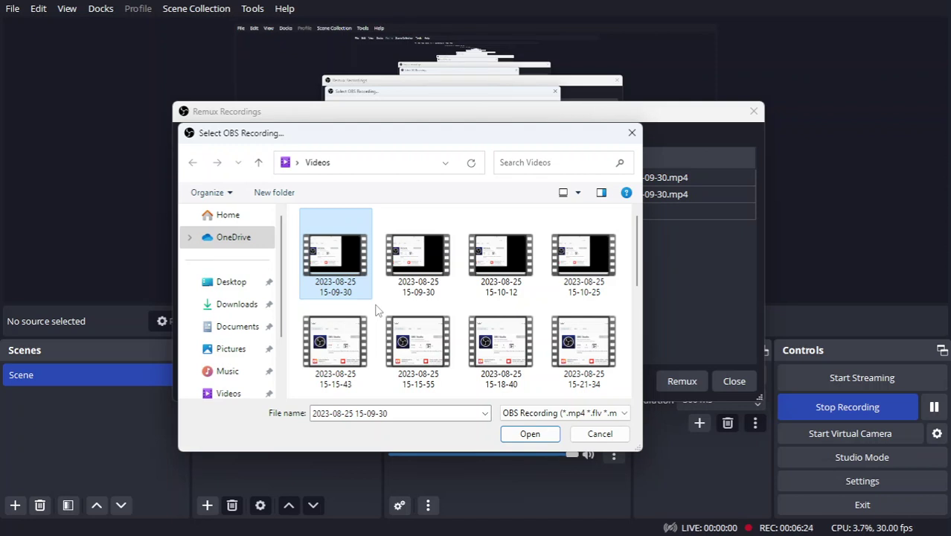
{"action": "left_click", "coordinate": [564, 193]}
{"action": "left_click", "coordinate": [563, 193]}
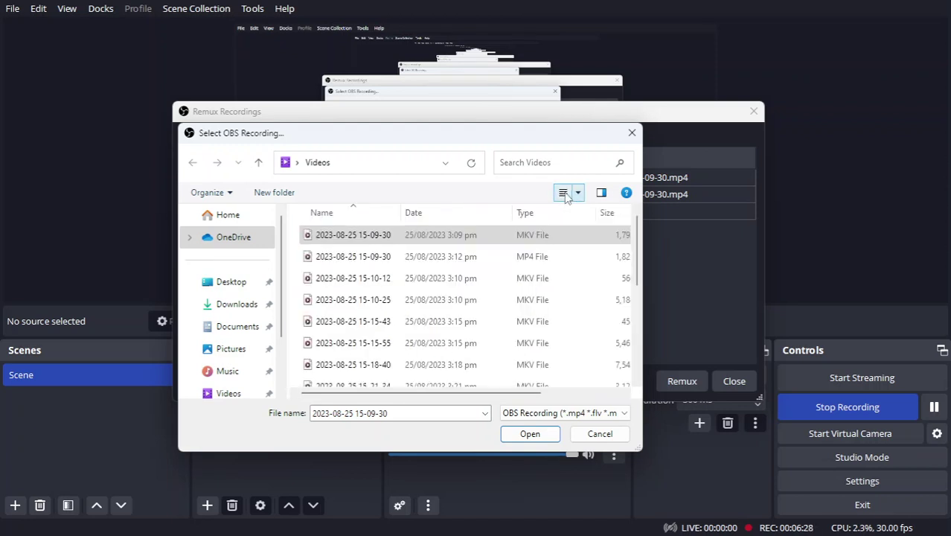
{"action": "left_click", "coordinate": [564, 192]}
{"action": "left_click", "coordinate": [563, 192]}
{"action": "left_click", "coordinate": [564, 192]}
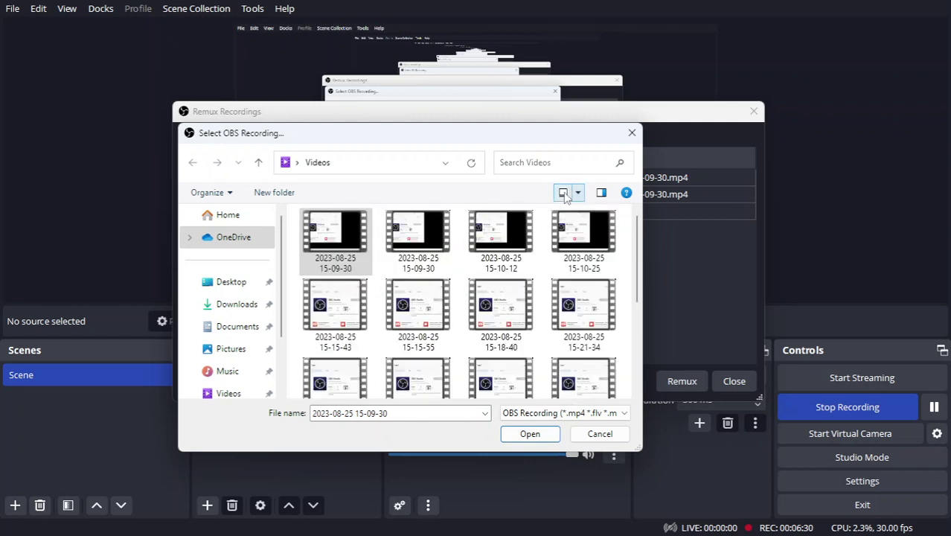
{"action": "left_click", "coordinate": [580, 193]}
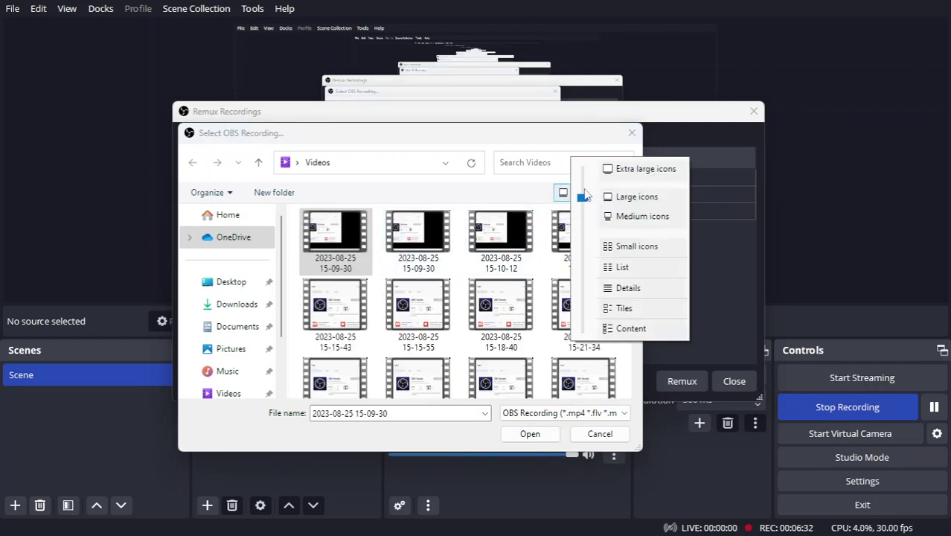
{"action": "left_click", "coordinate": [619, 169]}
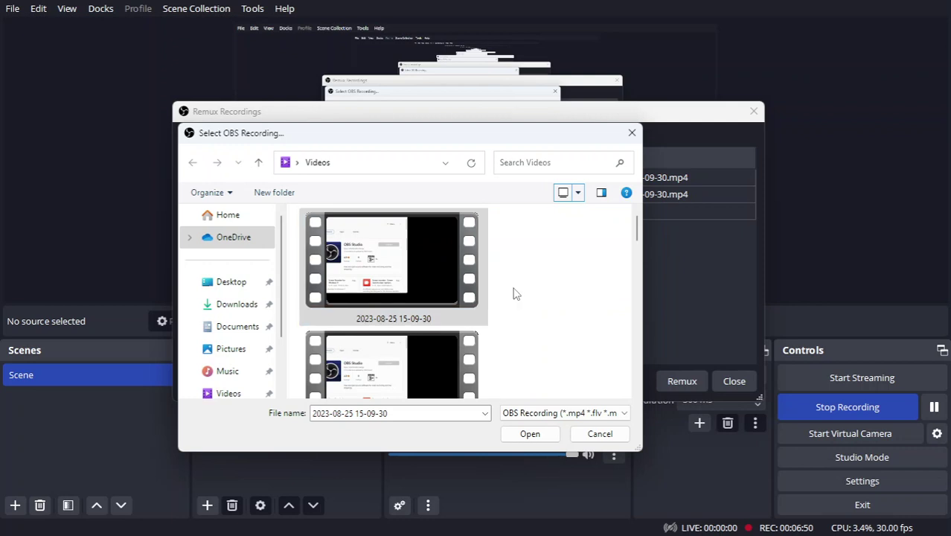
- Cancel the recording selection and close the Remux Recordings dialog
{"action": "left_click", "coordinate": [543, 365]}
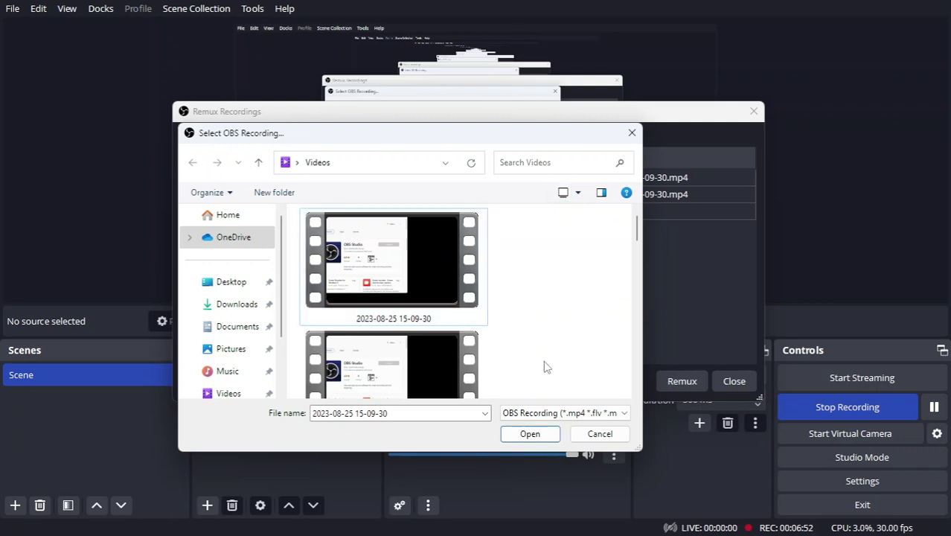
{"action": "scroll", "coordinate": [544, 366], "scroll_direction": "down", "scroll_amount": 1}
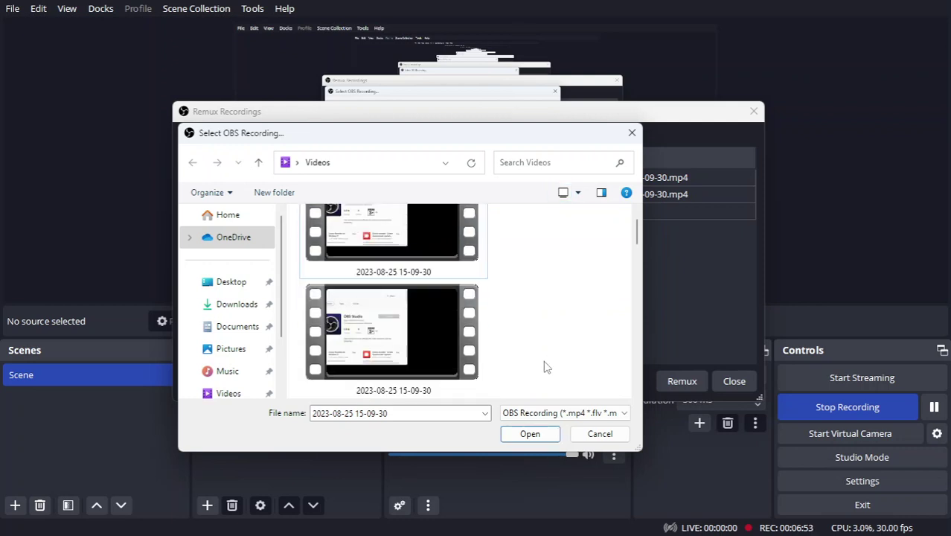
{"action": "left_click", "coordinate": [585, 432]}
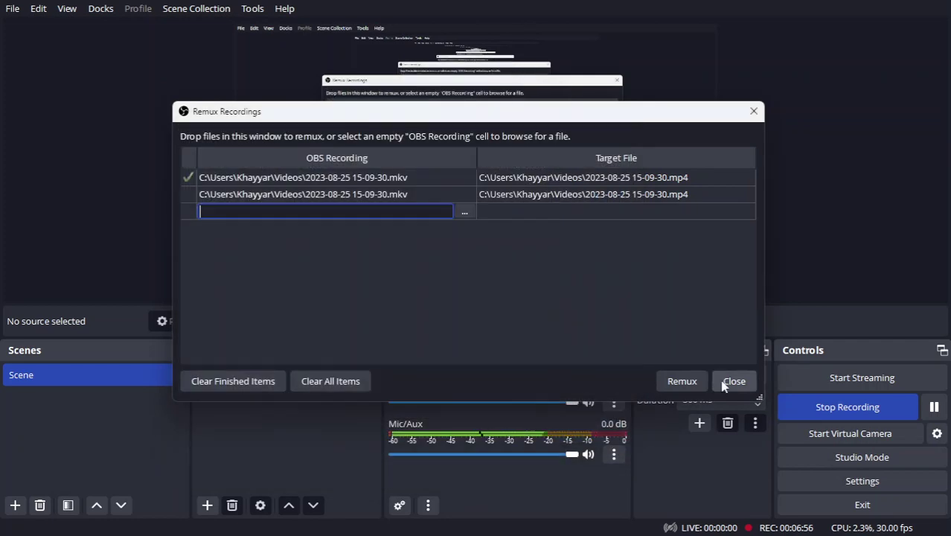
{"action": "left_click", "coordinate": [730, 382]}
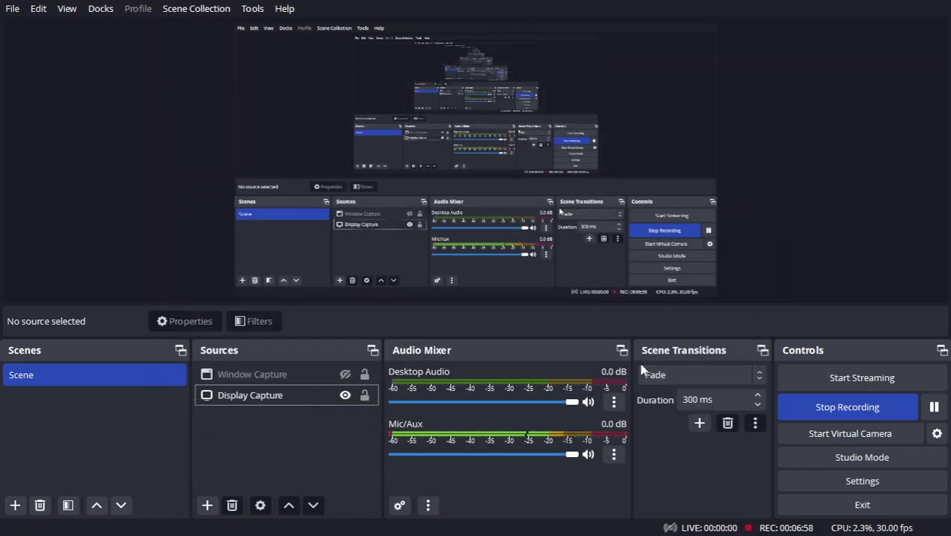